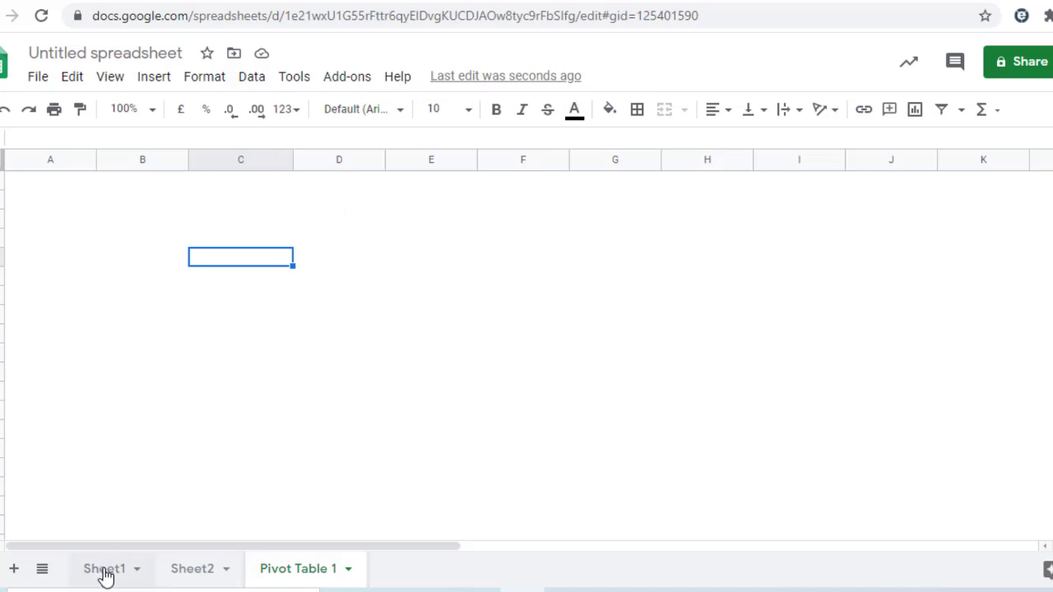
# - Create a pivot table on a new sheet, sourced from all of Sheet2 (Sheet2!1:1000)
pyautogui.click(174, 573)
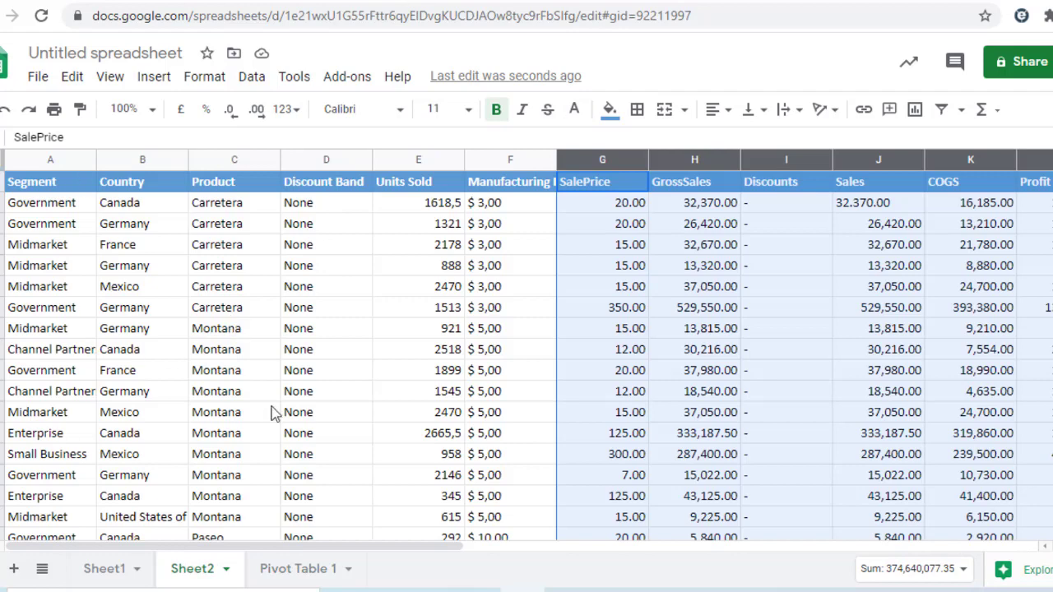
pyautogui.click(302, 573)
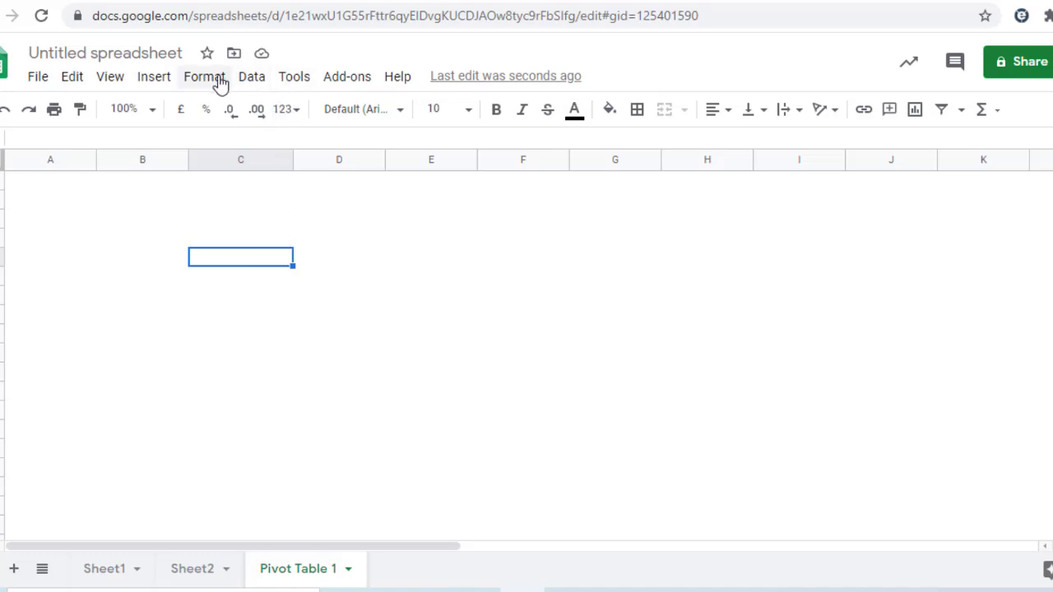
pyautogui.click(287, 86)
pyautogui.moveTo(266, 85)
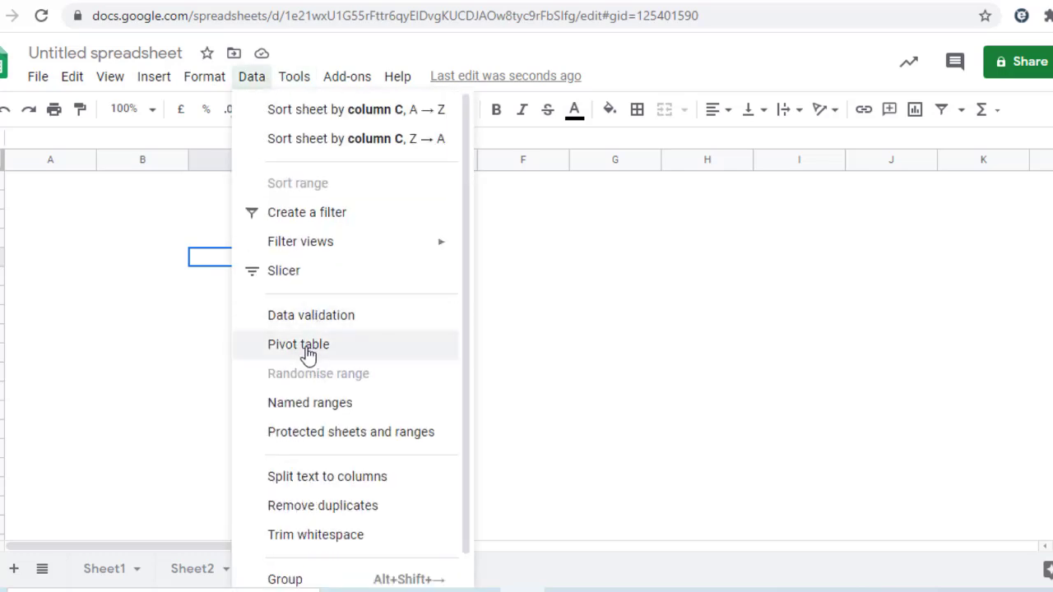
pyautogui.click(309, 347)
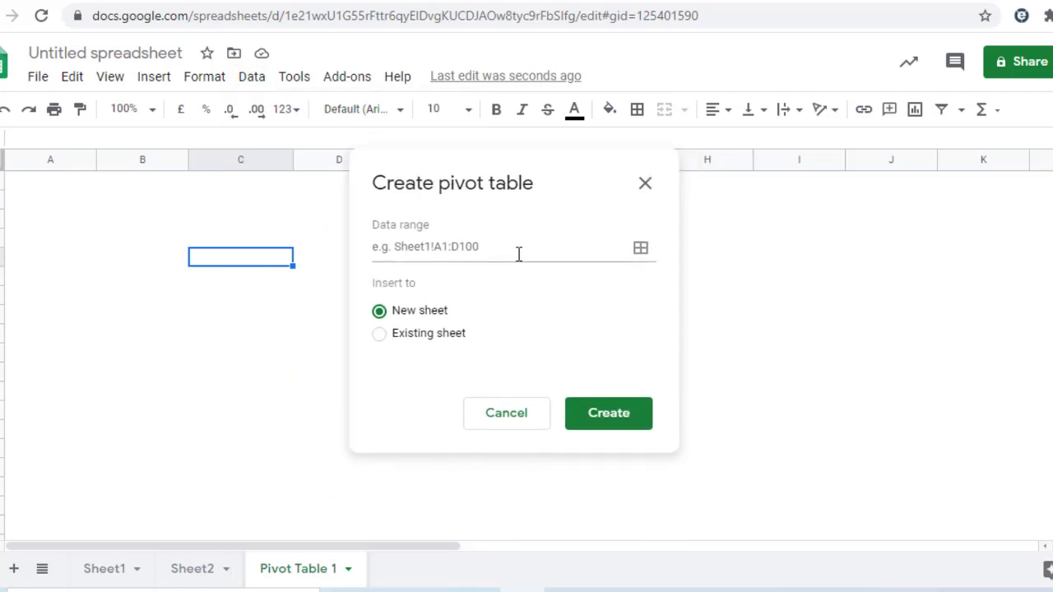
pyautogui.click(643, 254)
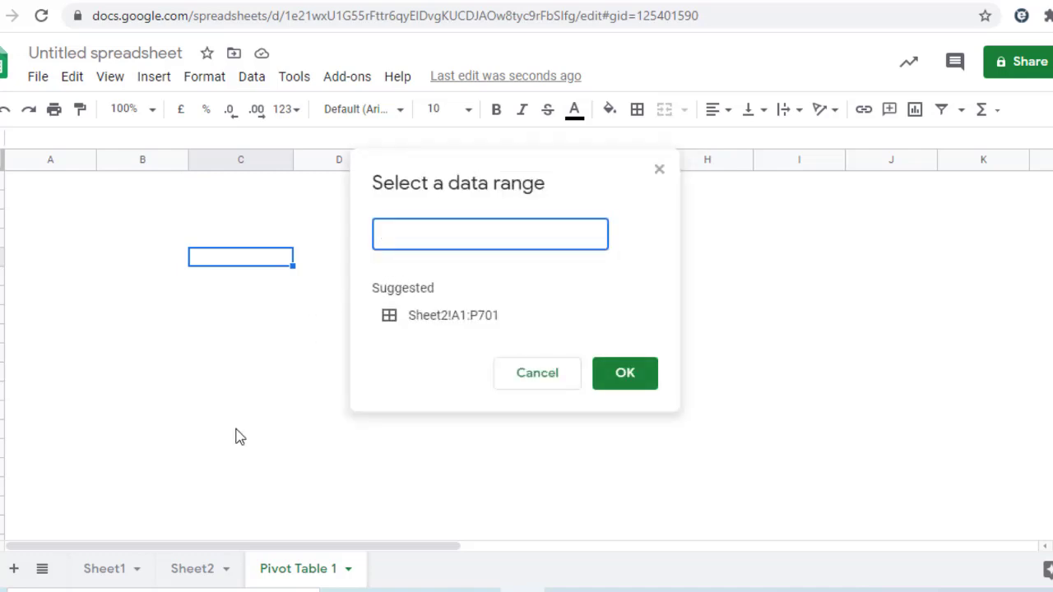
pyautogui.click(202, 568)
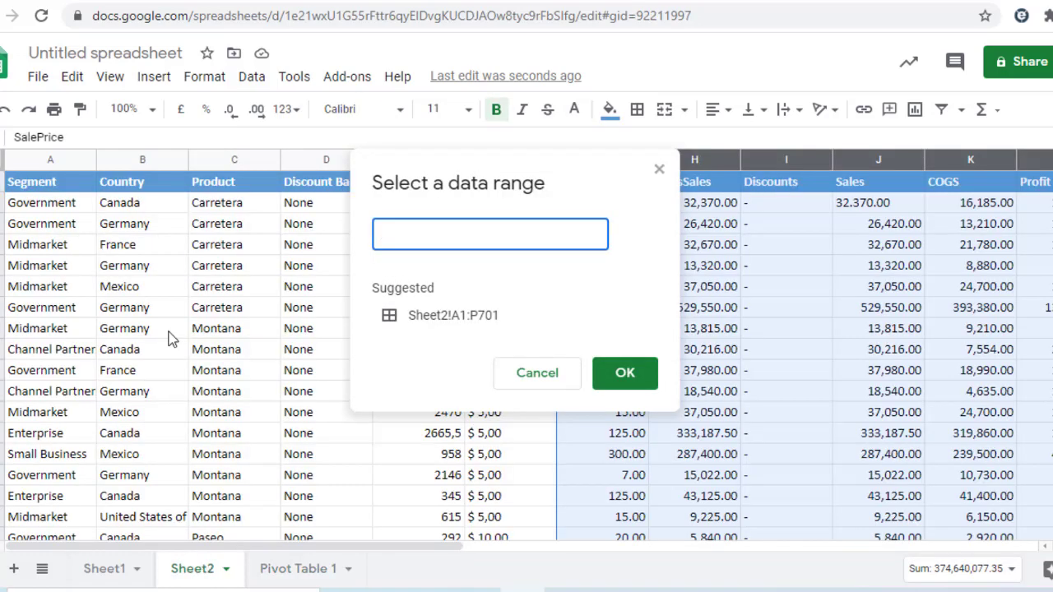
pyautogui.click(2, 160)
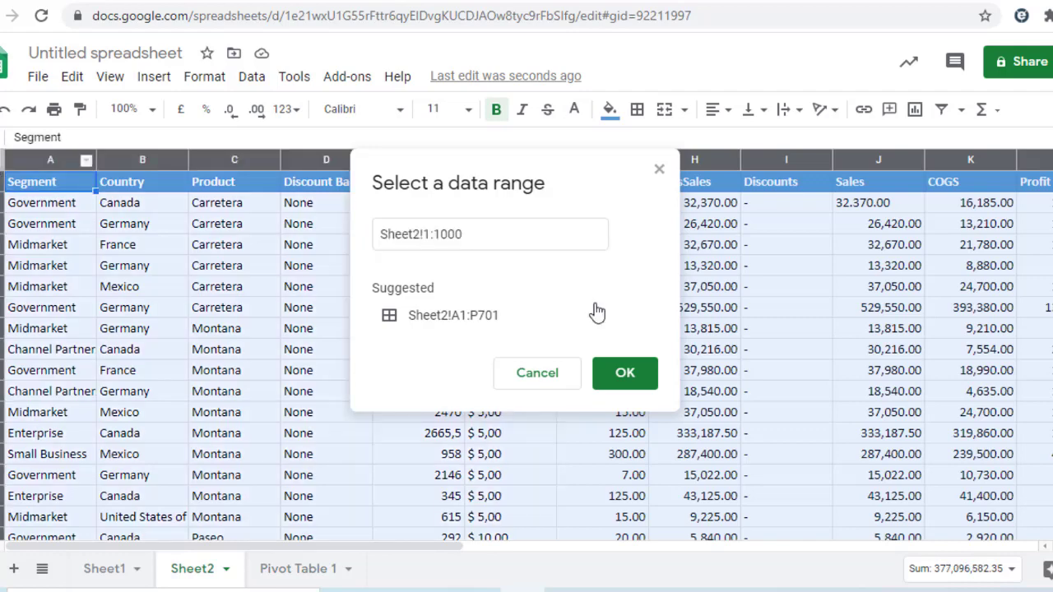
pyautogui.click(625, 375)
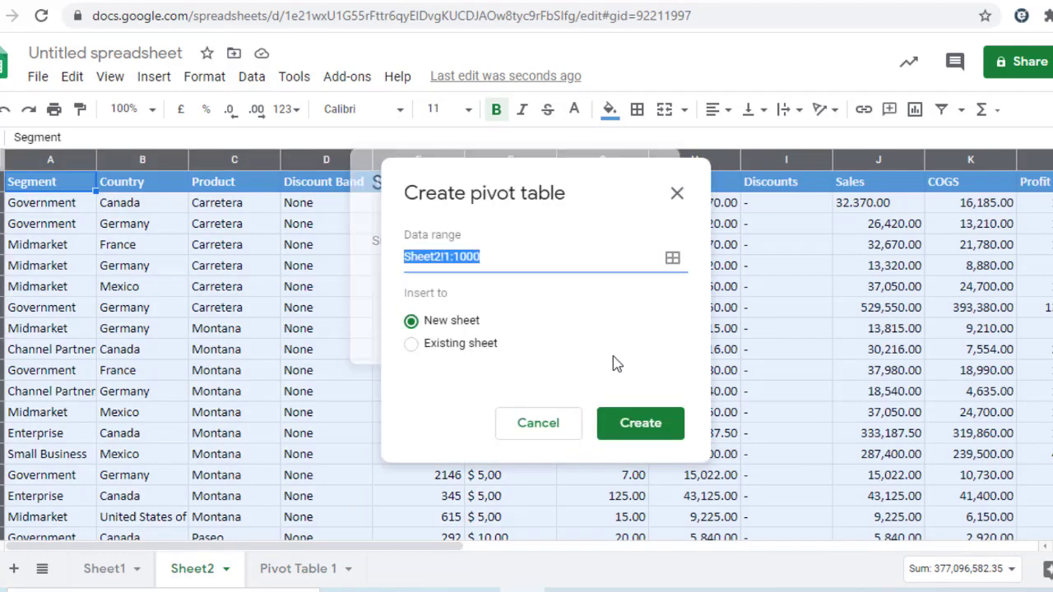
pyautogui.click(656, 428)
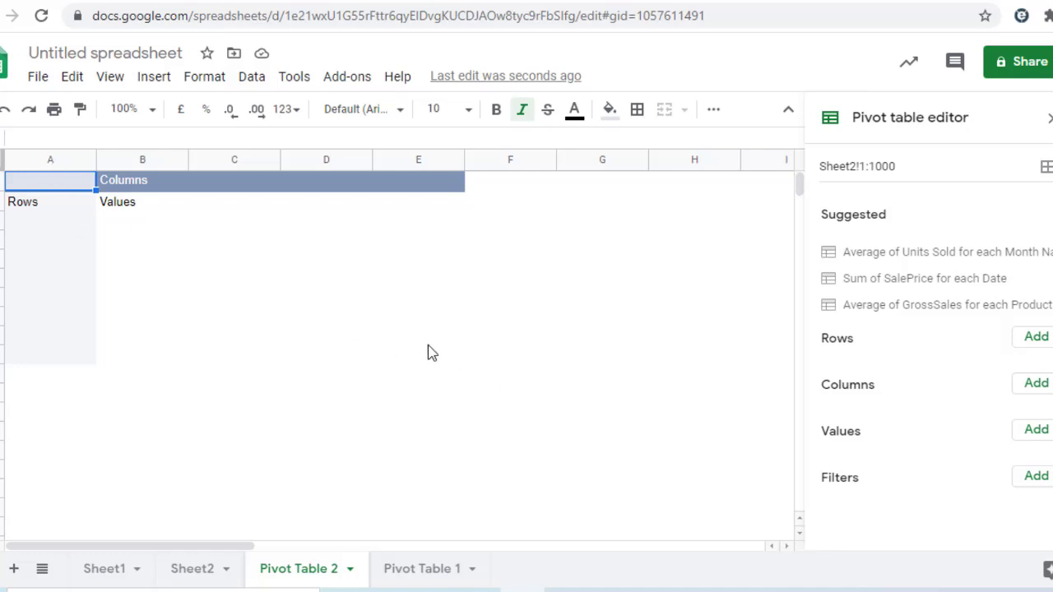
# - Move the empty pivot block A1:E9 to start at C5, then reselect it for editing
pyautogui.moveTo(428, 352); pyautogui.dragTo(82, 211)
pyautogui.click(121, 234)
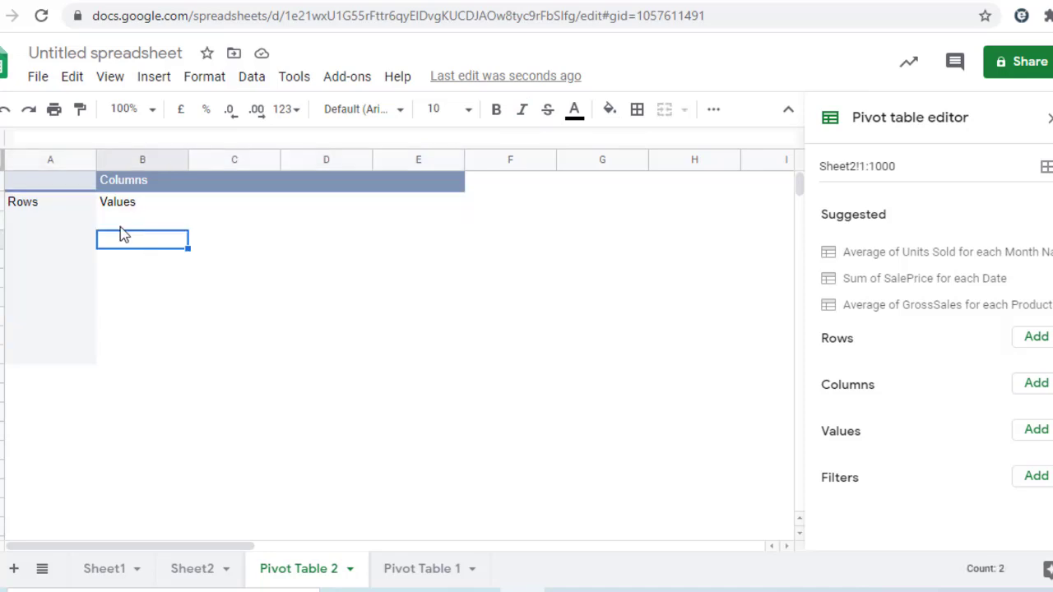
pyautogui.rightClick(72, 223)
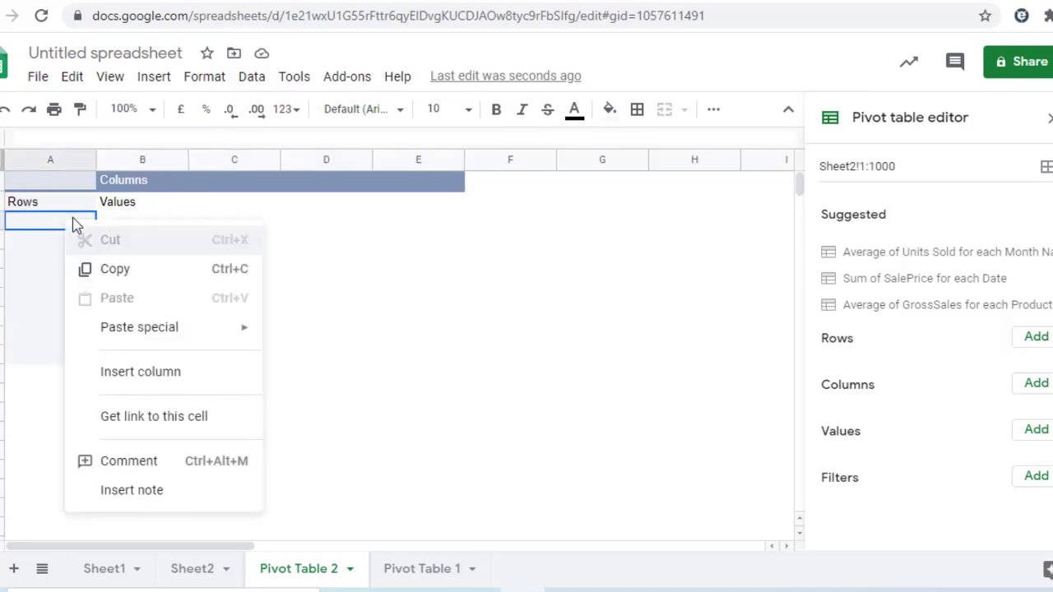
pyautogui.click(357, 192)
pyautogui.moveTo(52, 182)
pyautogui.mouseDown()
pyautogui.moveTo(488, 364)
pyautogui.moveTo(448, 360)
pyautogui.mouseUp()
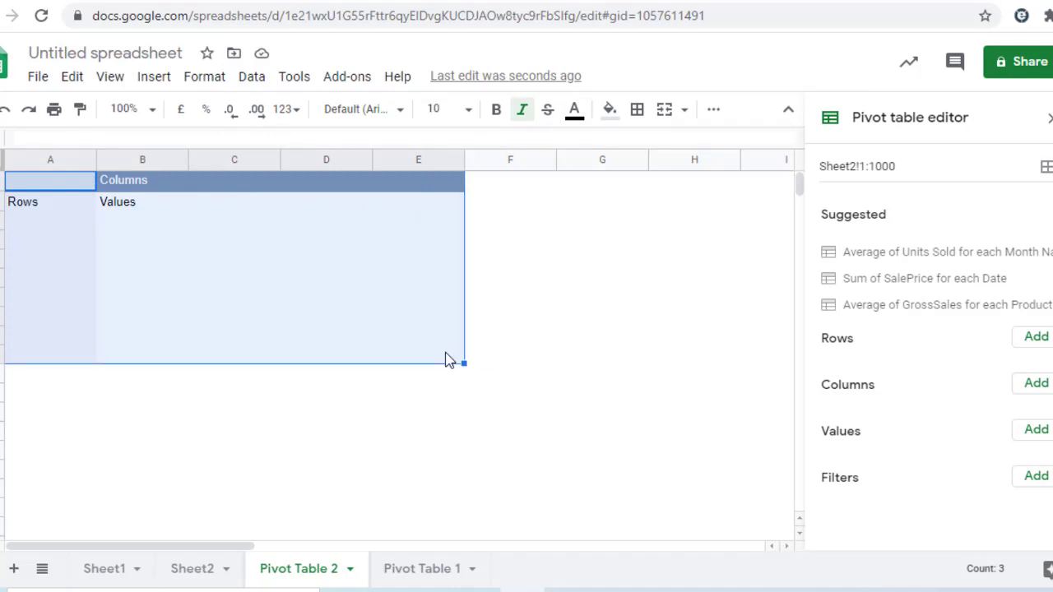
pyautogui.hotkey('ctrl', 'c')
pyautogui.click(251, 279)
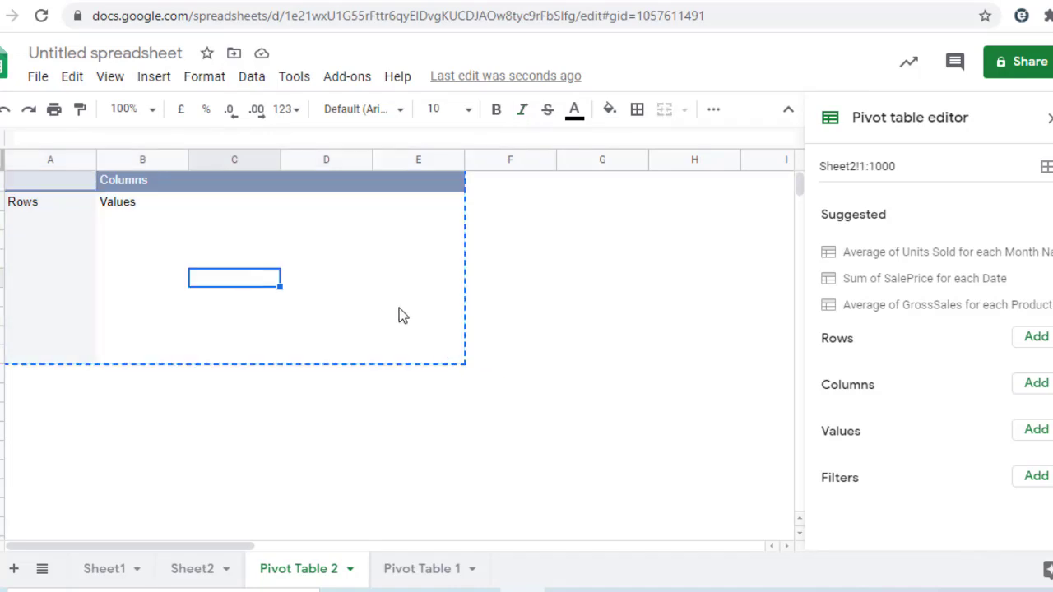
pyautogui.hotkey('ctrl', 'v')
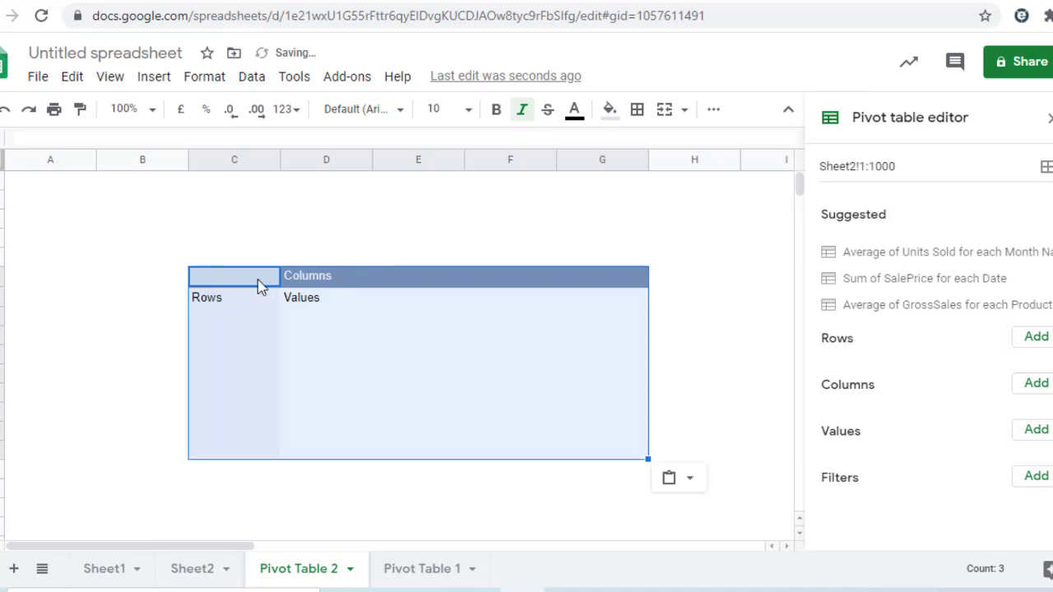
pyautogui.click(229, 244)
pyautogui.click(350, 303)
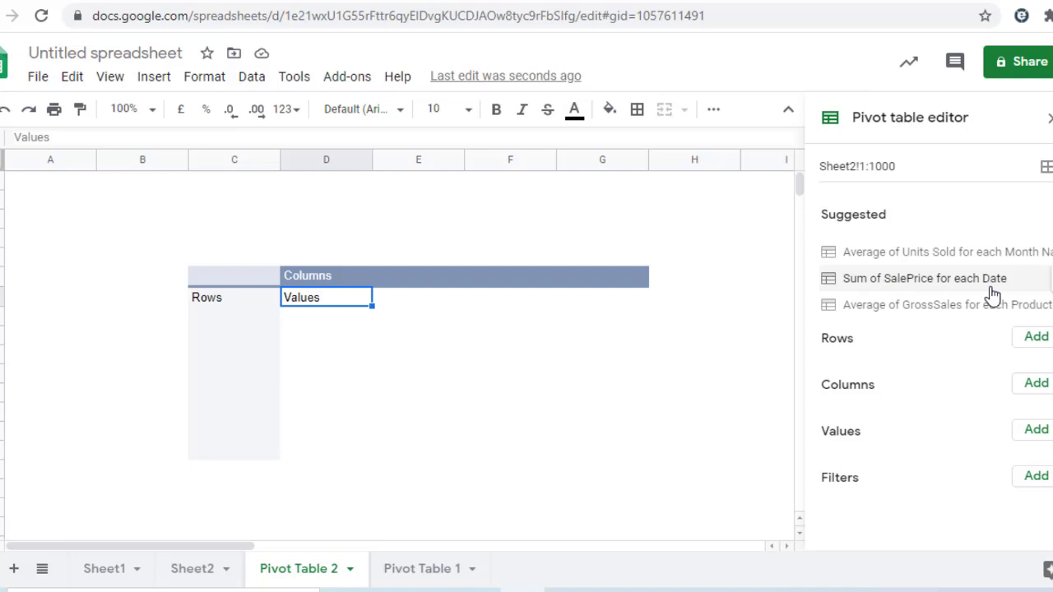
pyautogui.click(925, 280)
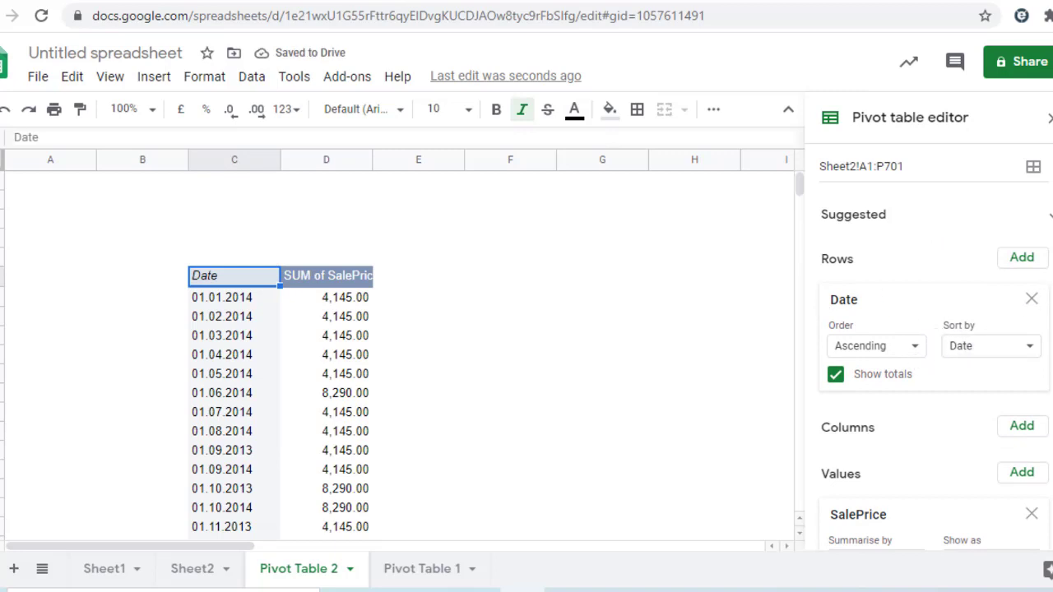
pyautogui.scroll(-3, 935, 346)
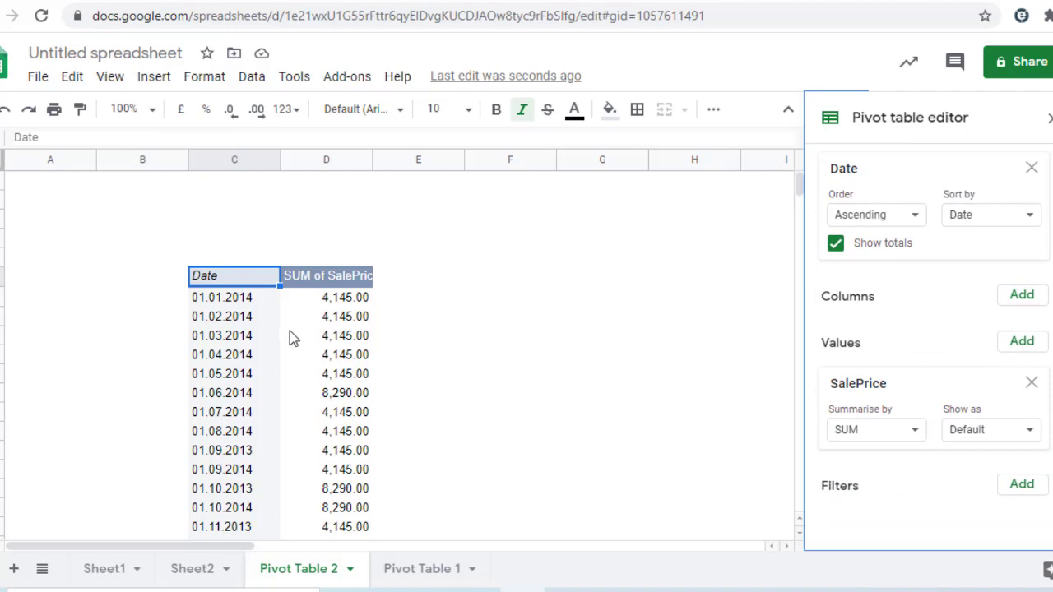
pyautogui.click(270, 316)
pyautogui.scroll(-1, 308, 327)
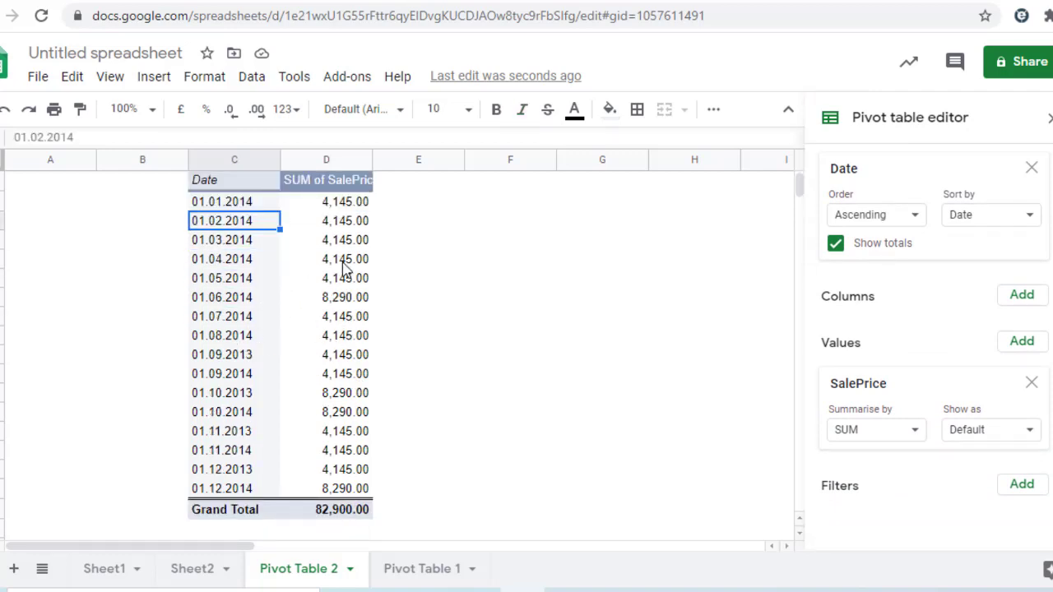
pyautogui.click(1033, 384)
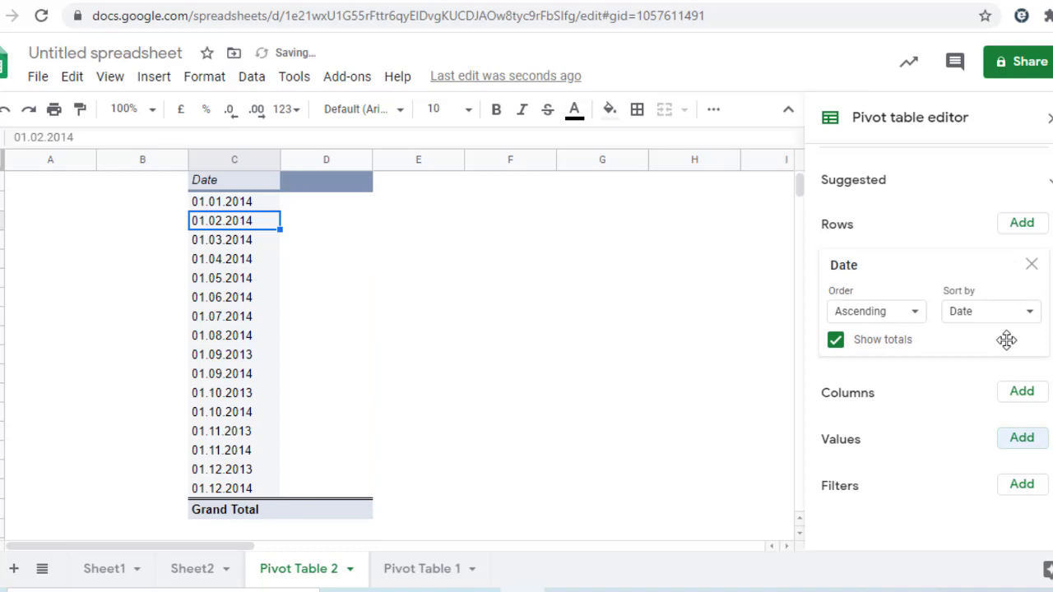
pyautogui.click(1032, 268)
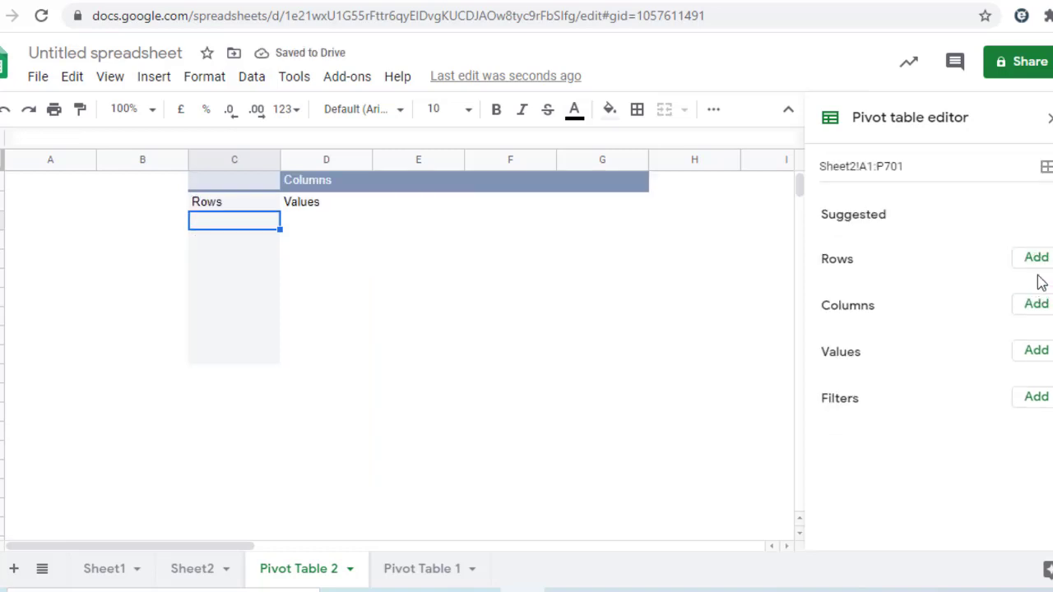
# - Group pivot rows by Country, sorted ascending by name, with the Grand Total row kept on
pyautogui.click(1037, 258)
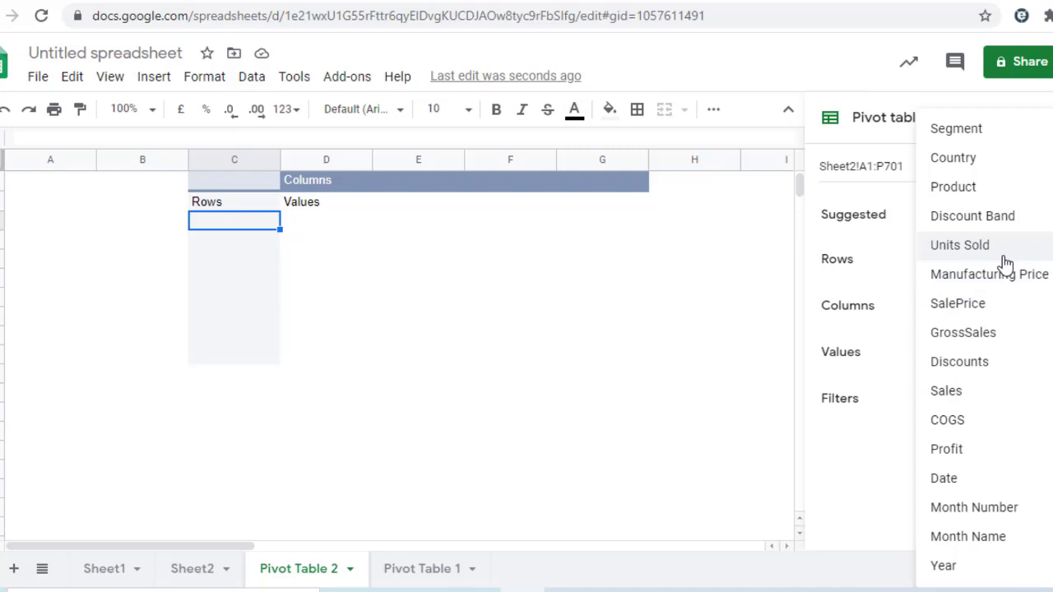
pyautogui.click(983, 159)
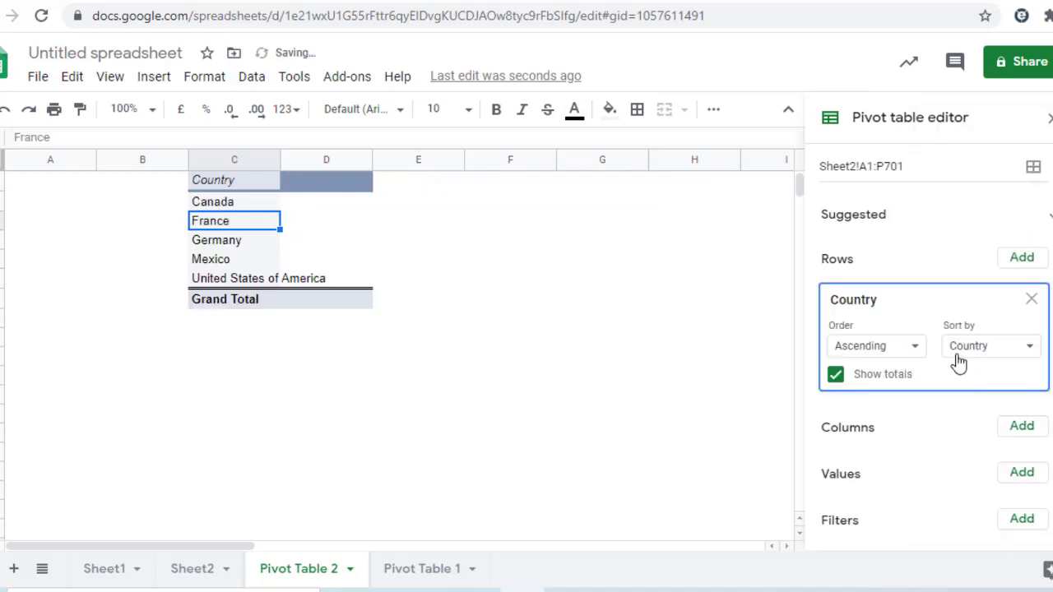
pyautogui.click(914, 355)
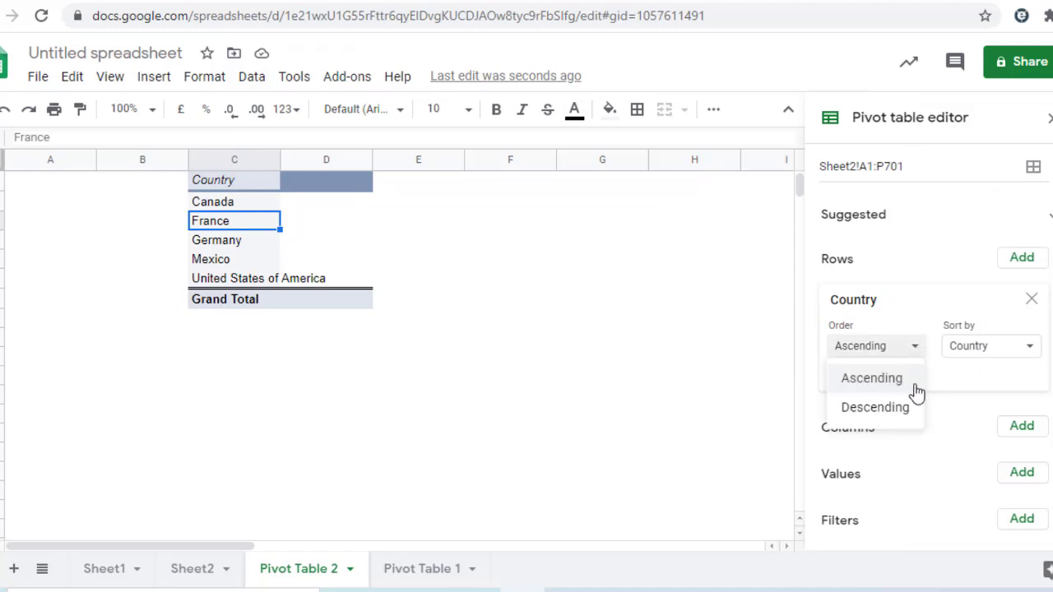
pyautogui.click(908, 408)
pyautogui.click(914, 355)
pyautogui.click(868, 383)
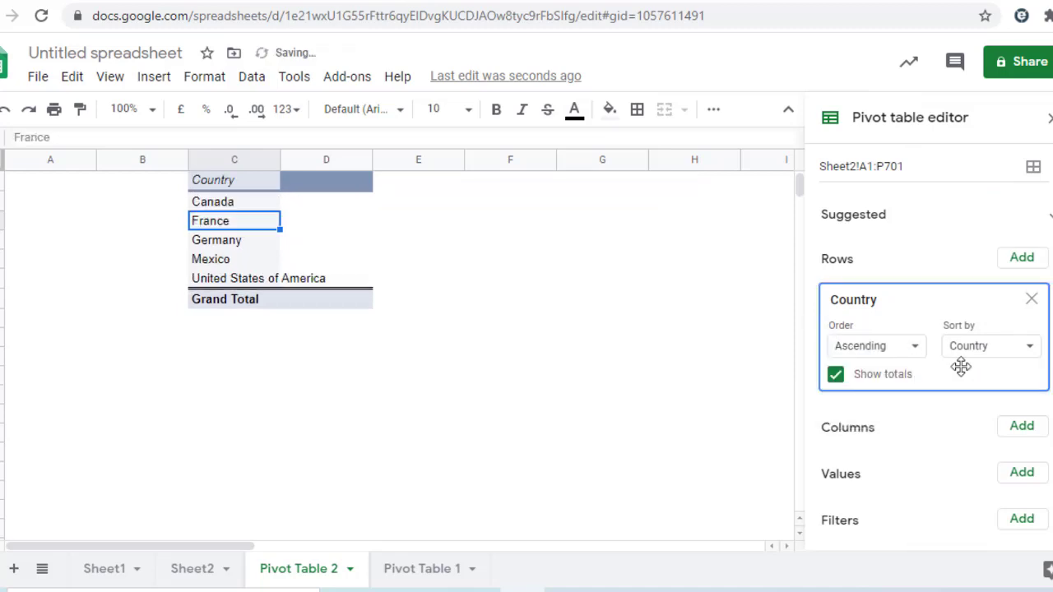
pyautogui.click(994, 357)
pyautogui.click(994, 358)
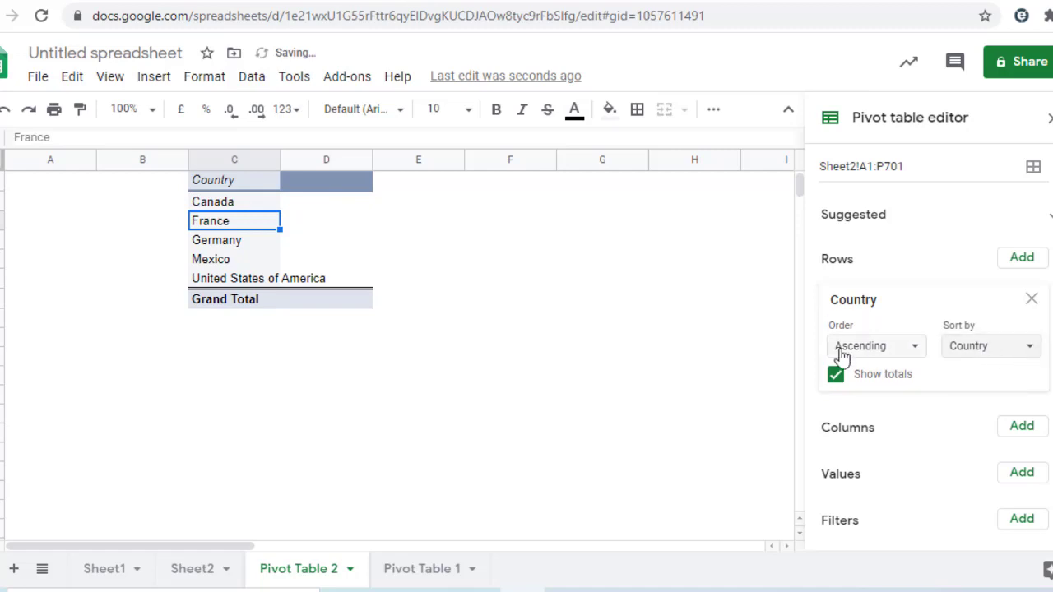
pyautogui.click(835, 376)
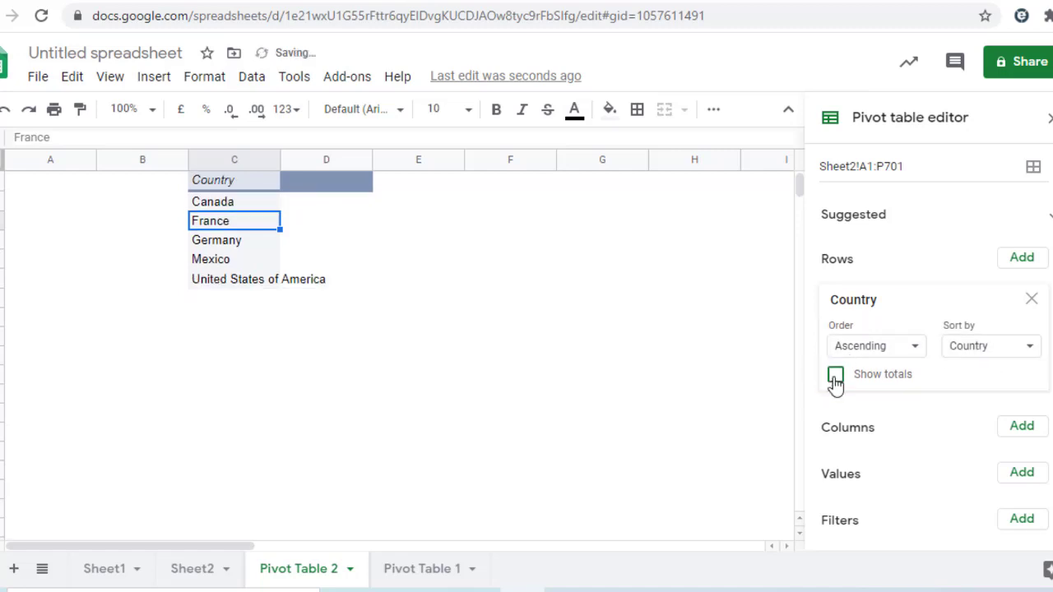
pyautogui.click(835, 376)
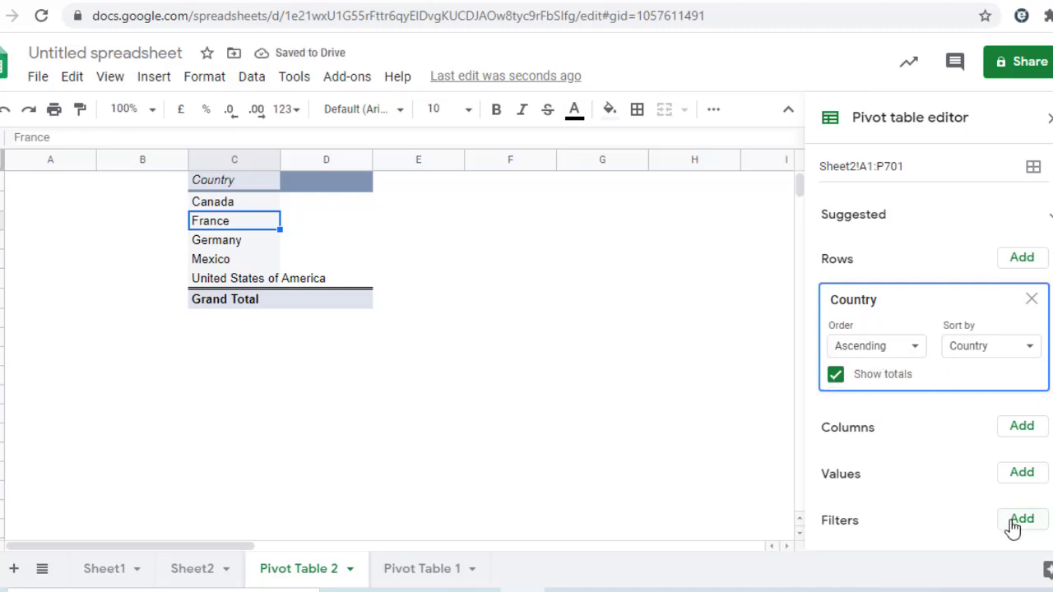
# - Add Sales as a value summarised by SUM, shown as Default, totalling 118,693,980.29
pyautogui.click(1013, 478)
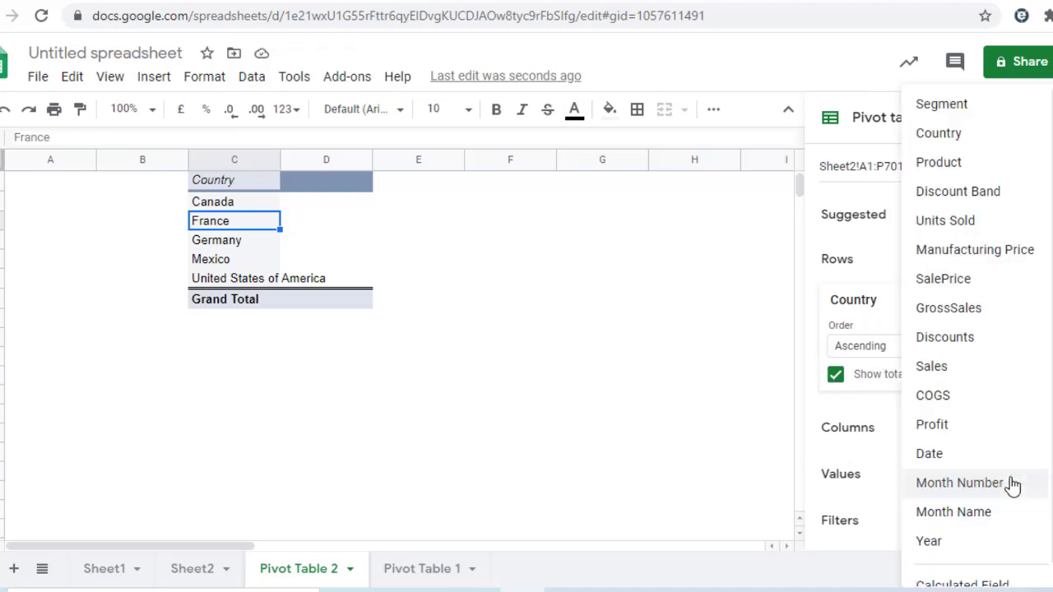
pyautogui.click(940, 368)
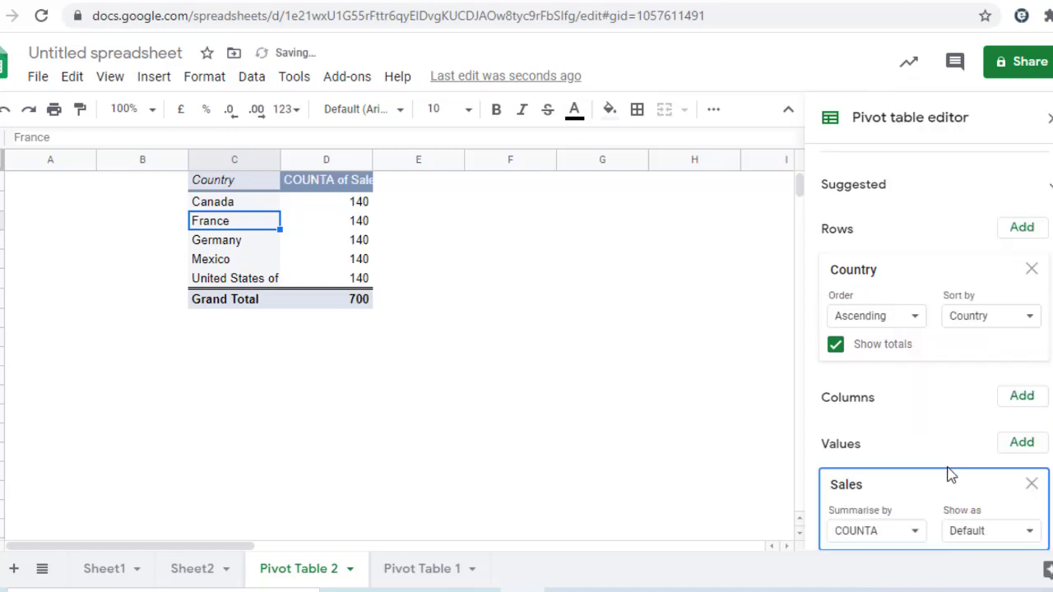
pyautogui.scroll(-1, 942, 409)
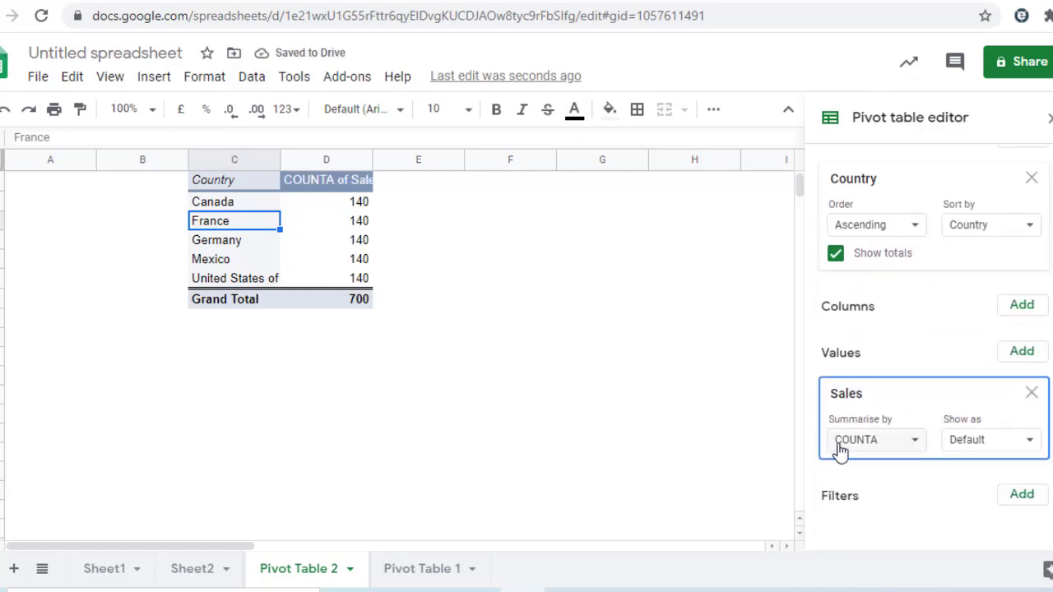
pyautogui.click(905, 446)
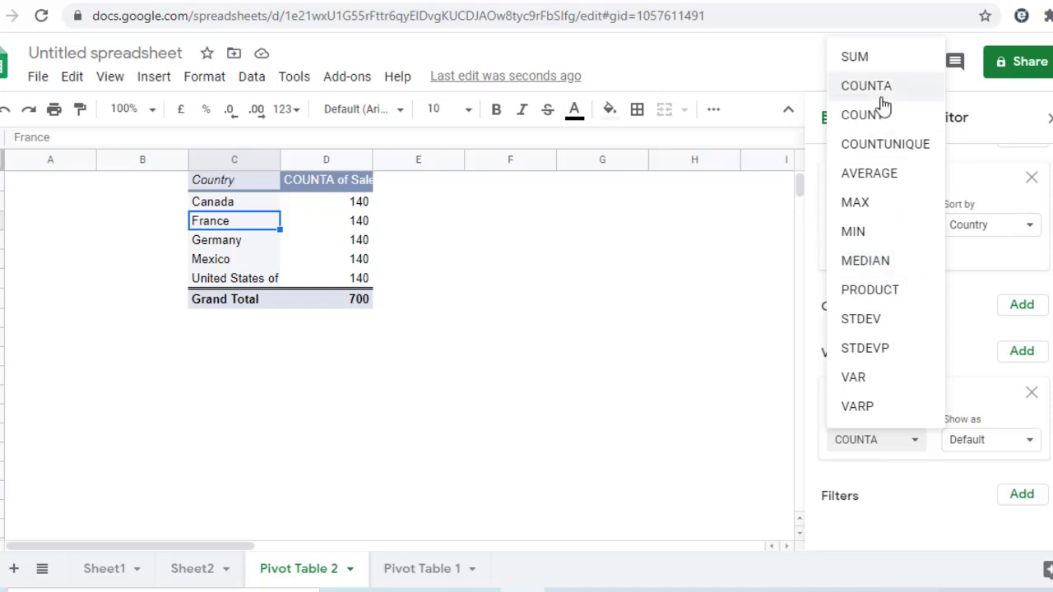
pyautogui.click(883, 64)
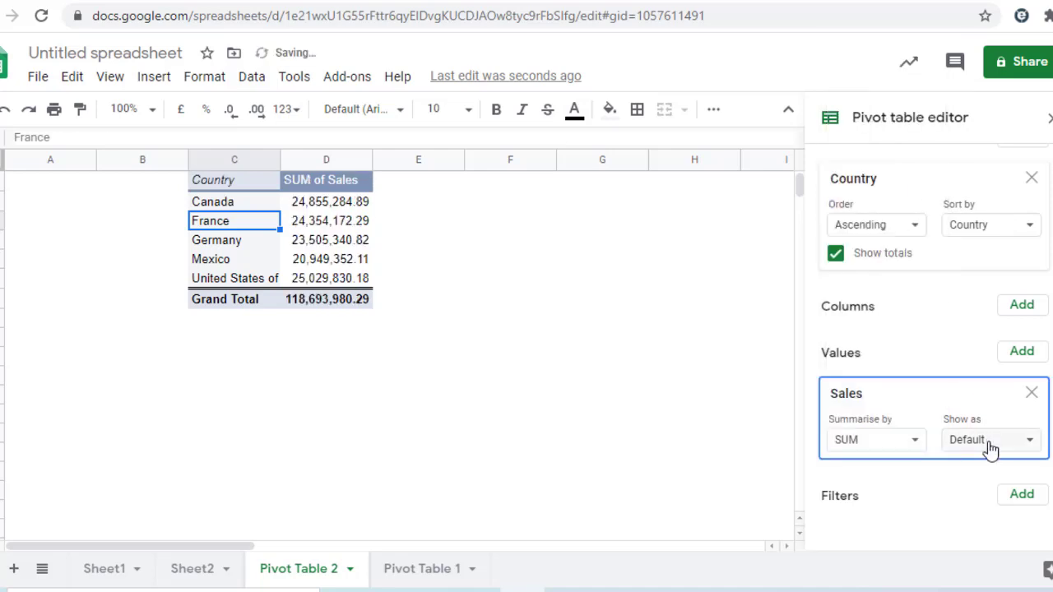
pyautogui.click(991, 444)
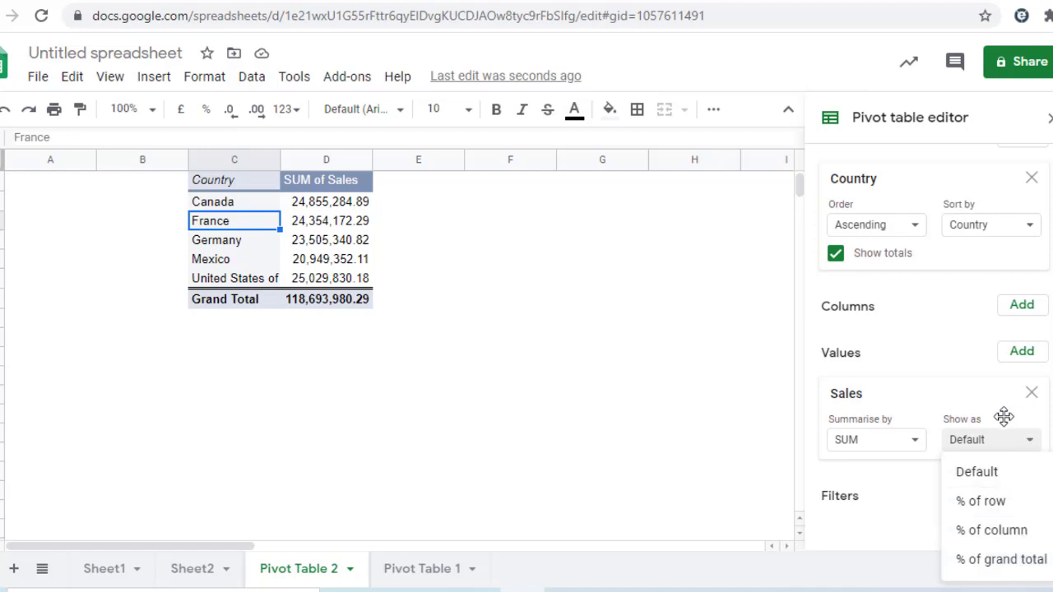
pyautogui.click(997, 443)
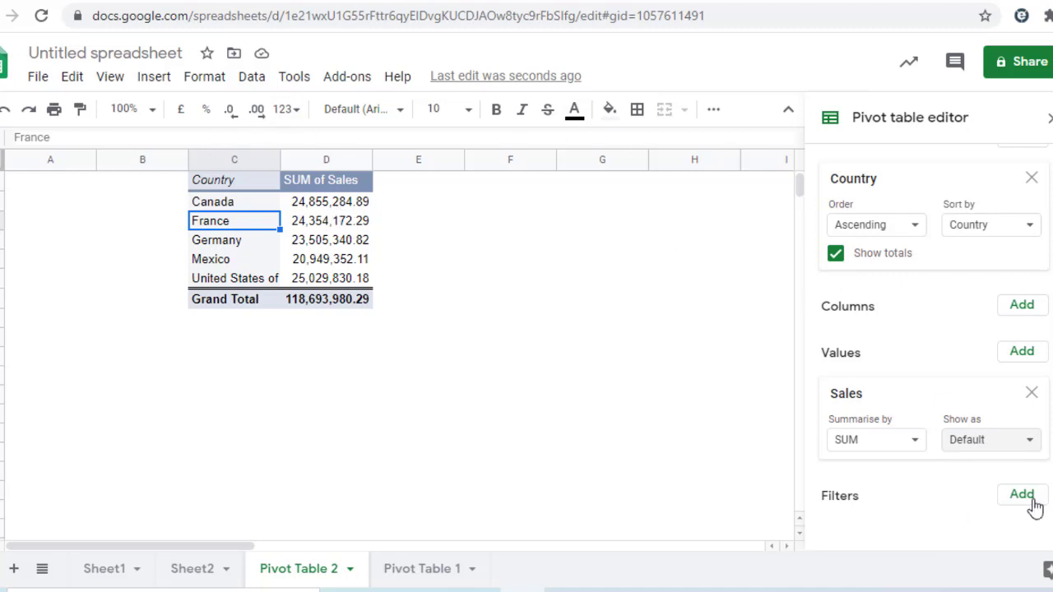
# - Add Product as pivot columns, Amarilla through VTT, with the Grand Total column hidden
pyautogui.click(1007, 310)
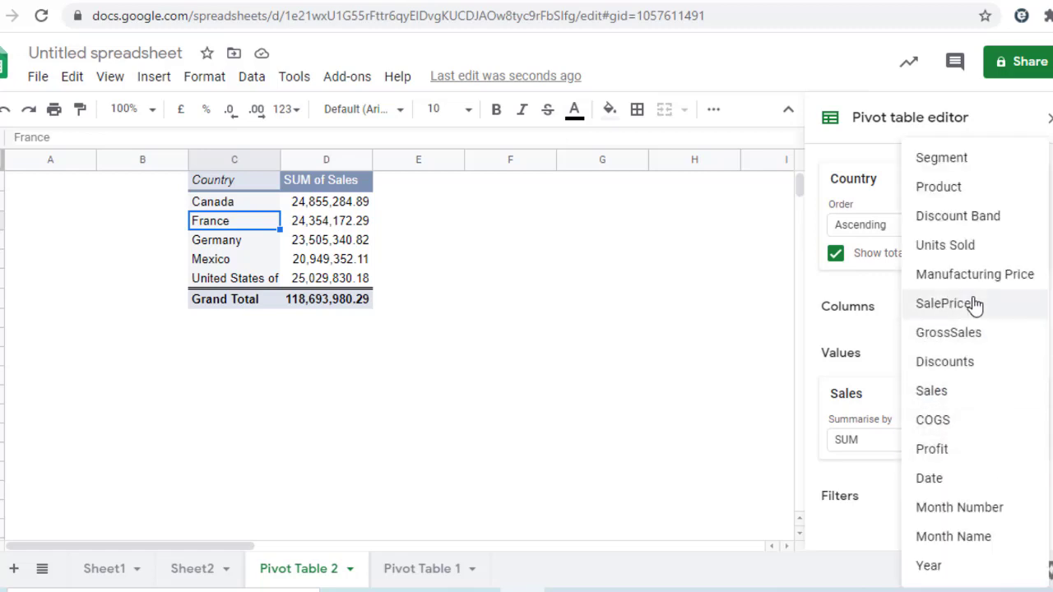
pyautogui.click(951, 200)
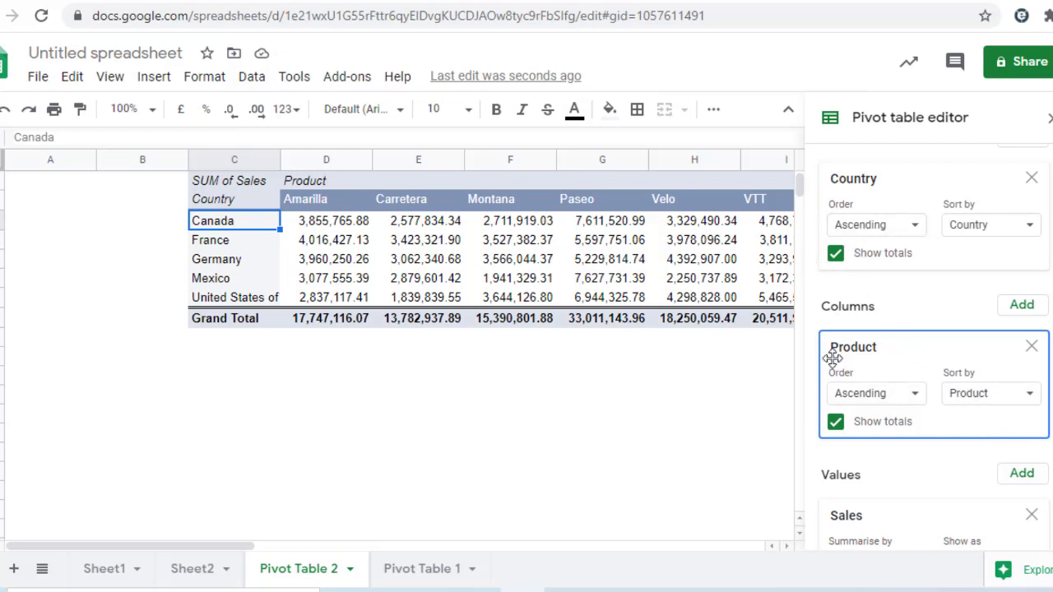
pyautogui.click(837, 425)
pyautogui.click(836, 423)
pyautogui.moveTo(223, 546); pyautogui.dragTo(278, 548)
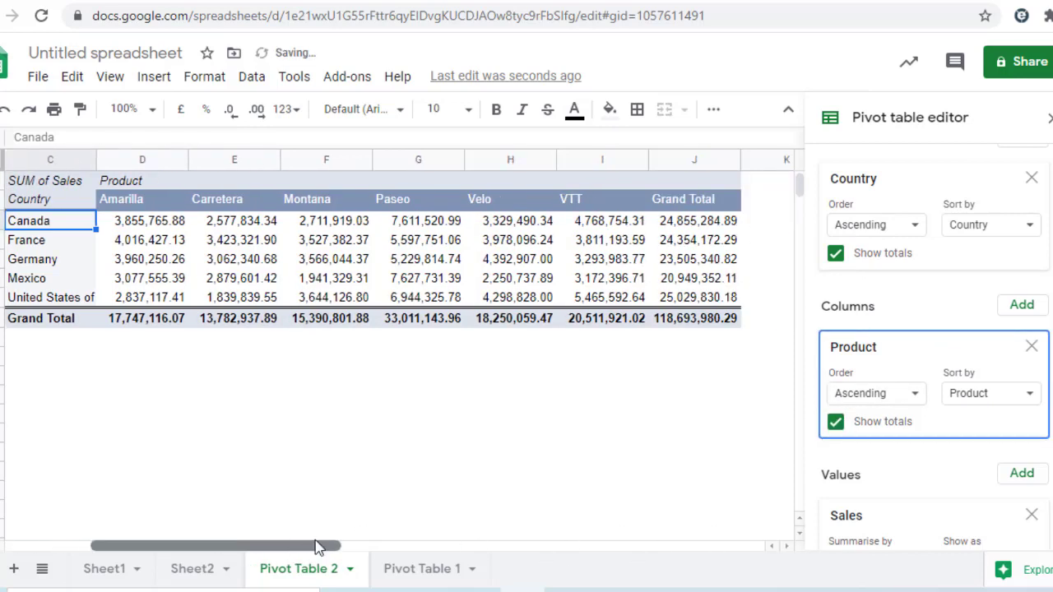
pyautogui.click(836, 422)
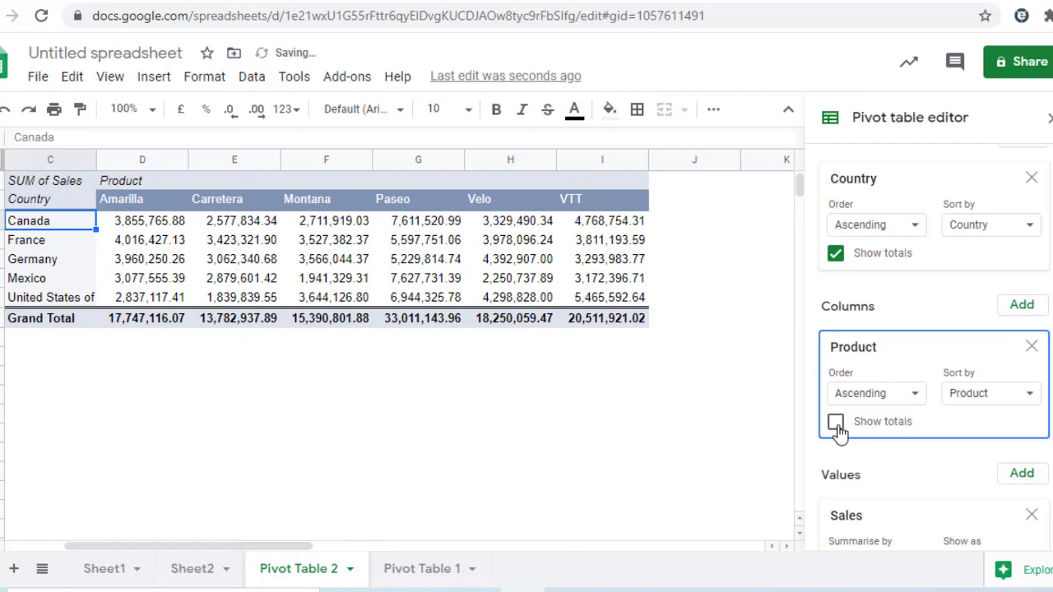
pyautogui.moveTo(209, 546); pyautogui.dragTo(152, 548)
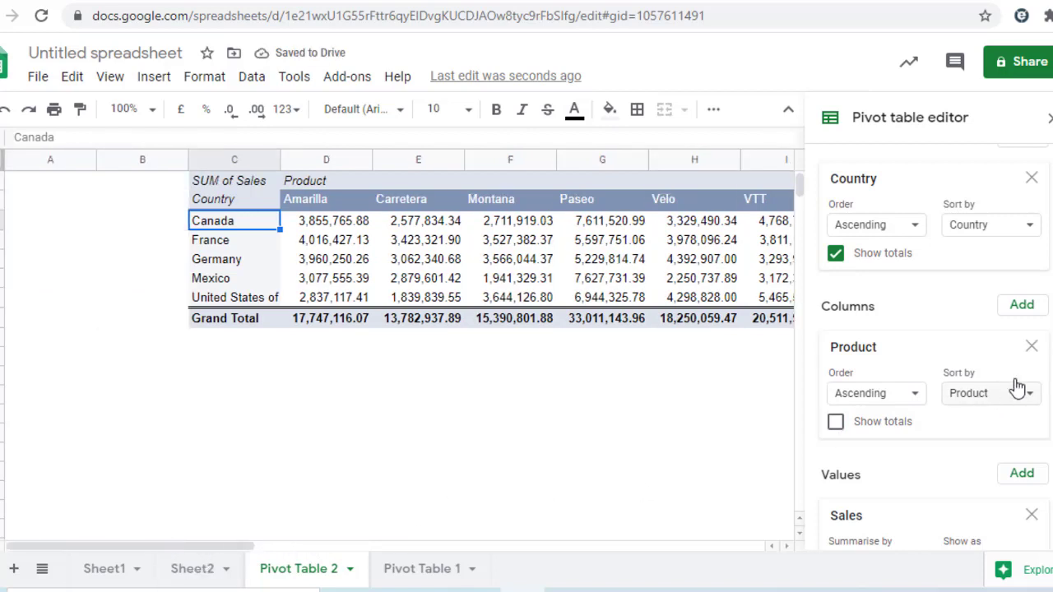
pyautogui.scroll(-3, 1015, 388)
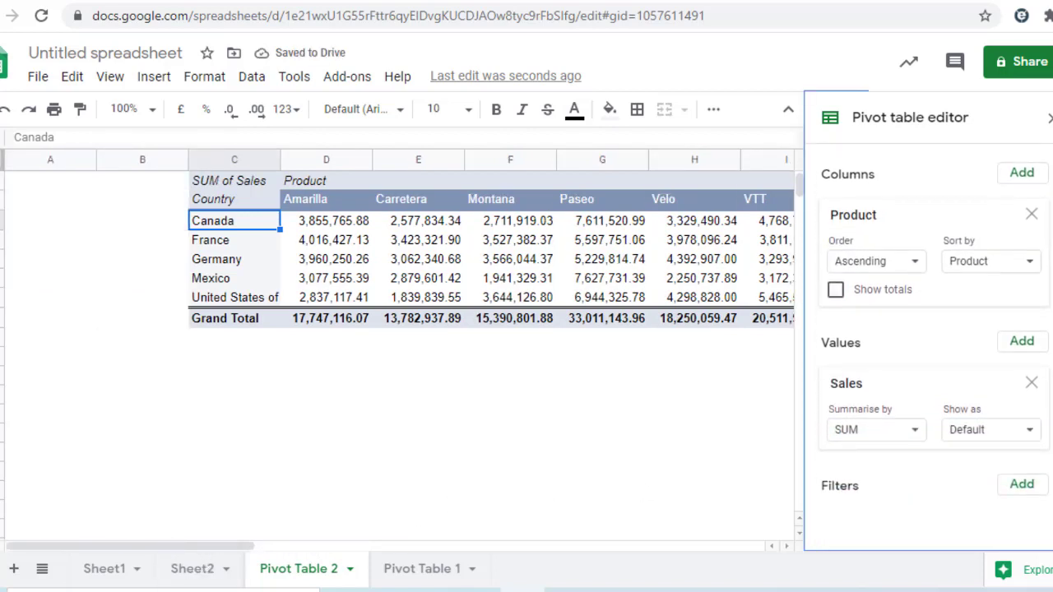
# - Add a Segment filter excluding Channel Partners, Enterprise and Midmarket
pyautogui.click(1034, 486)
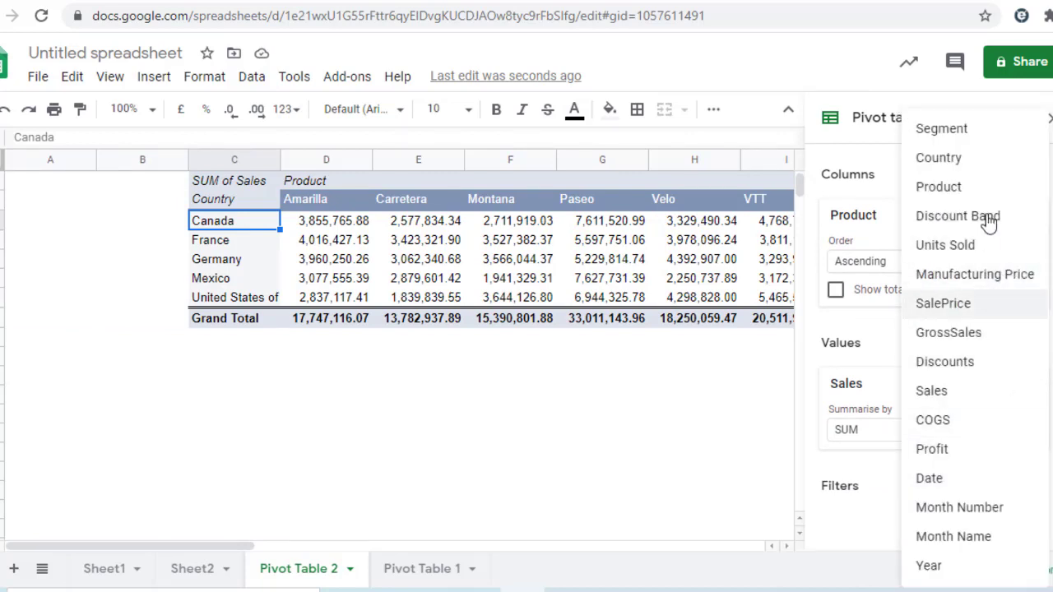
pyautogui.click(977, 135)
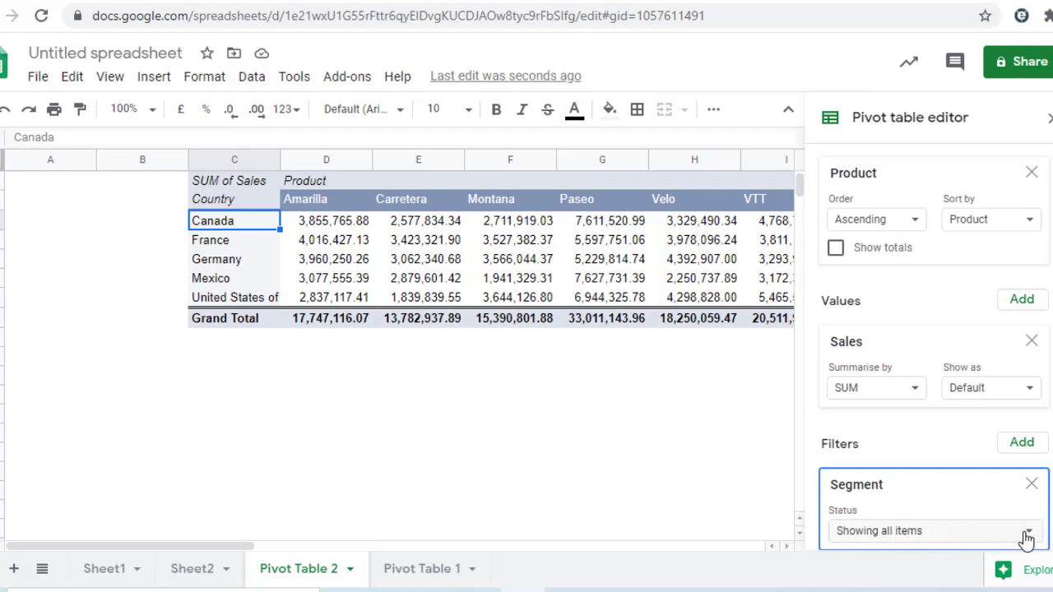
pyautogui.scroll(-2, 1045, 519)
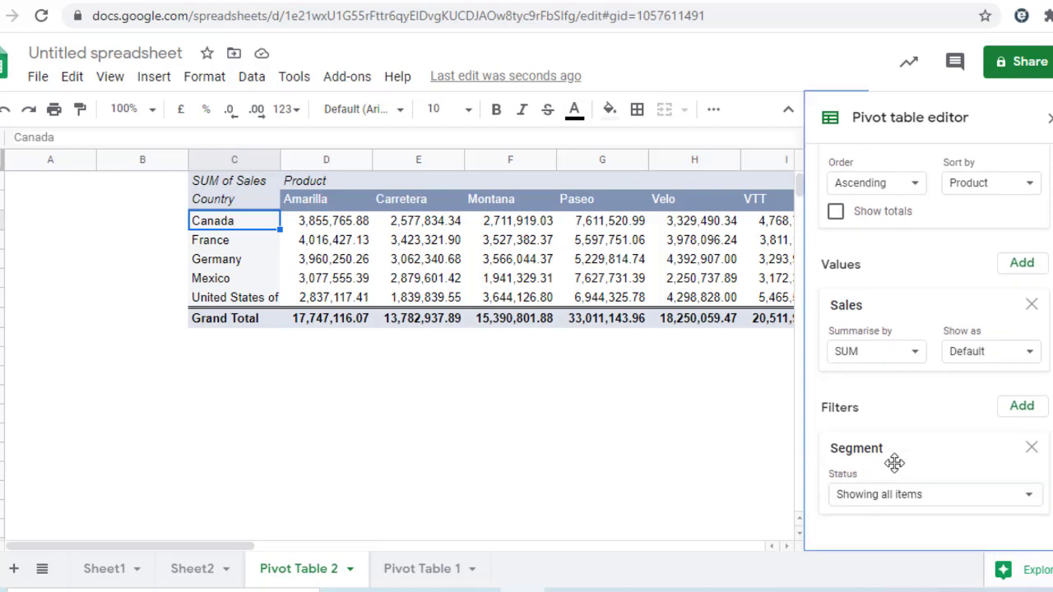
pyautogui.click(946, 494)
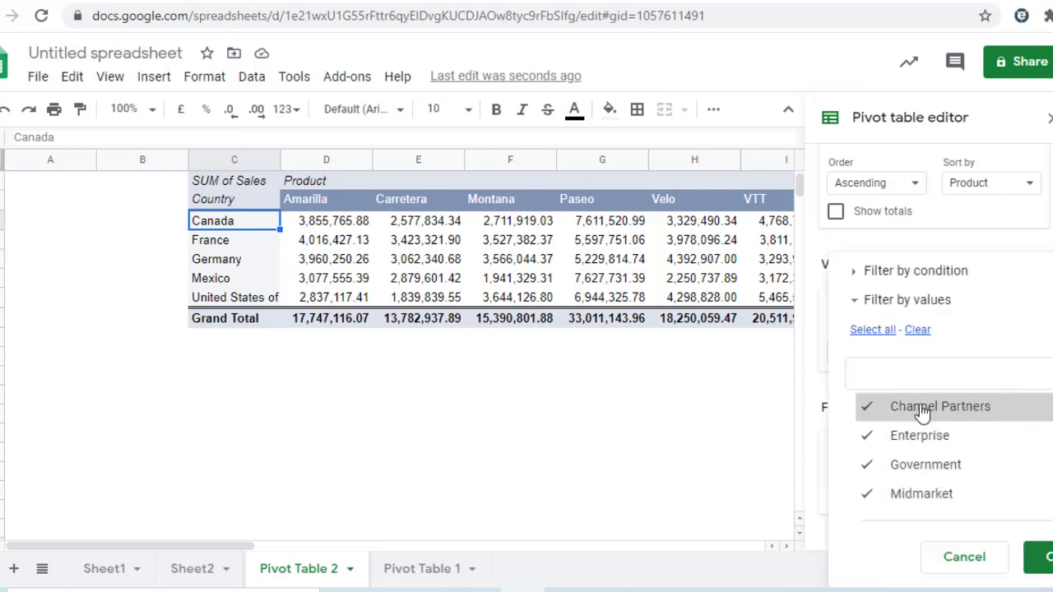
pyautogui.click(926, 411)
pyautogui.click(930, 436)
pyautogui.click(950, 496)
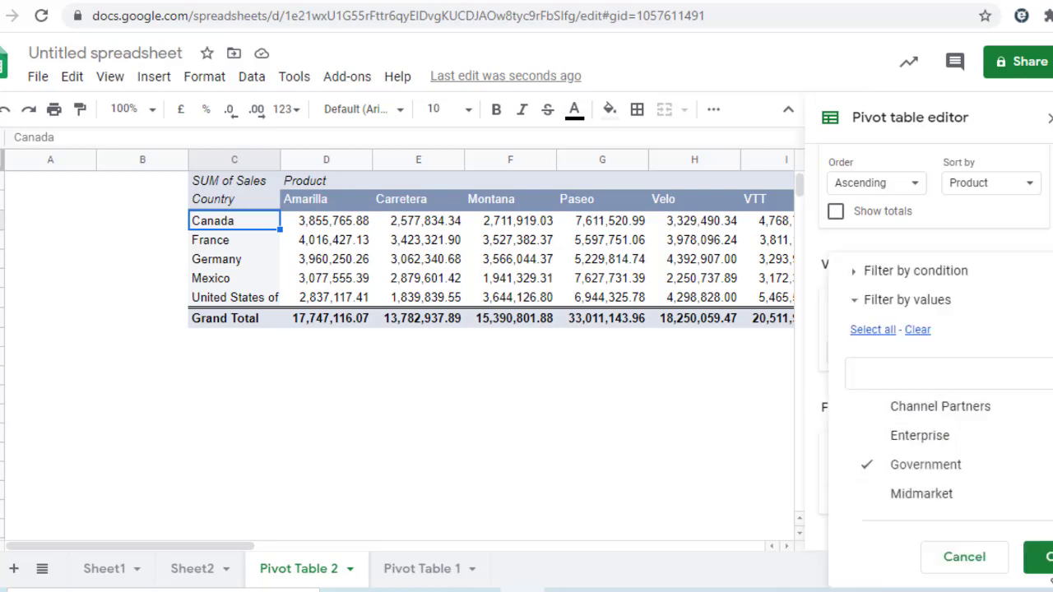
pyautogui.click(1038, 557)
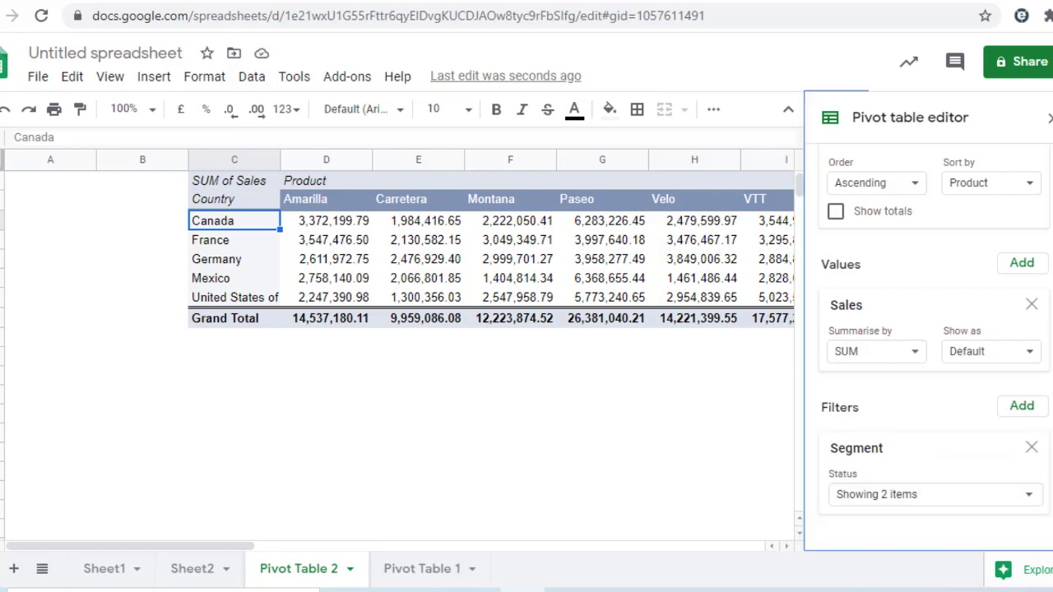
# - Close the pivot editor and select Canada's Amarilla sales total cell
pyautogui.scroll(5, 930, 354)
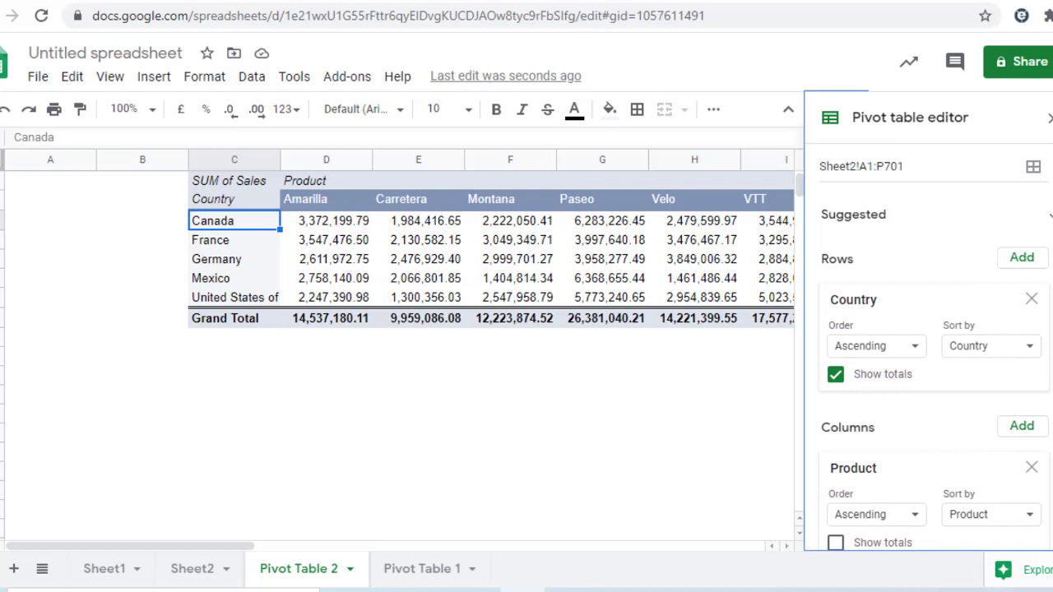
pyautogui.click(1049, 215)
pyautogui.click(1049, 215)
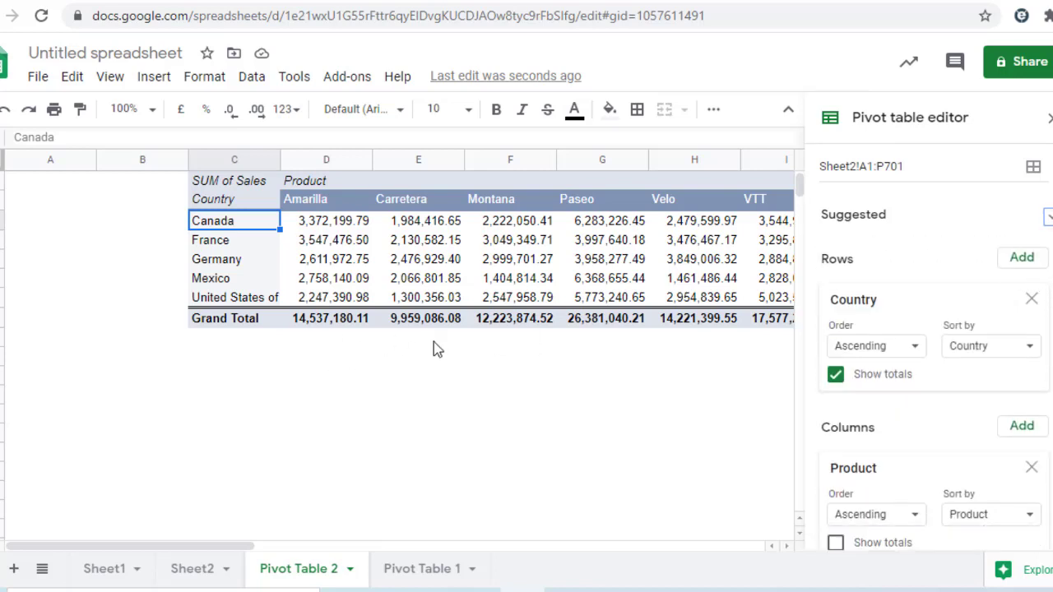
pyautogui.click(478, 352)
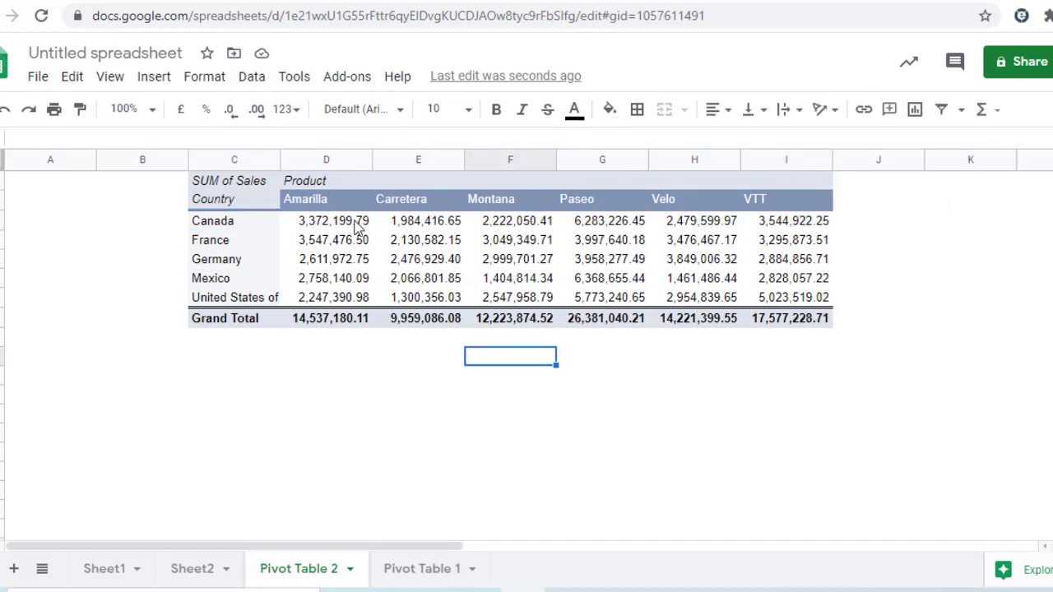
pyautogui.click(332, 222)
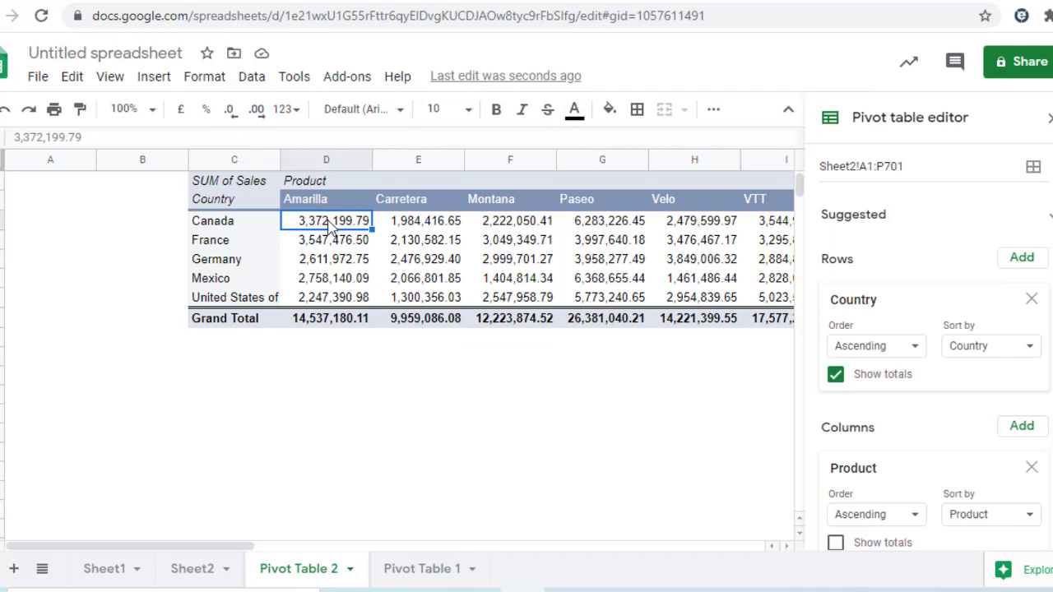
# - Double-click Canada's Amarilla total to generate the Detail2-Canada-Amarilla sheet of 12 source rows
pyautogui.doubleClick(333, 224)
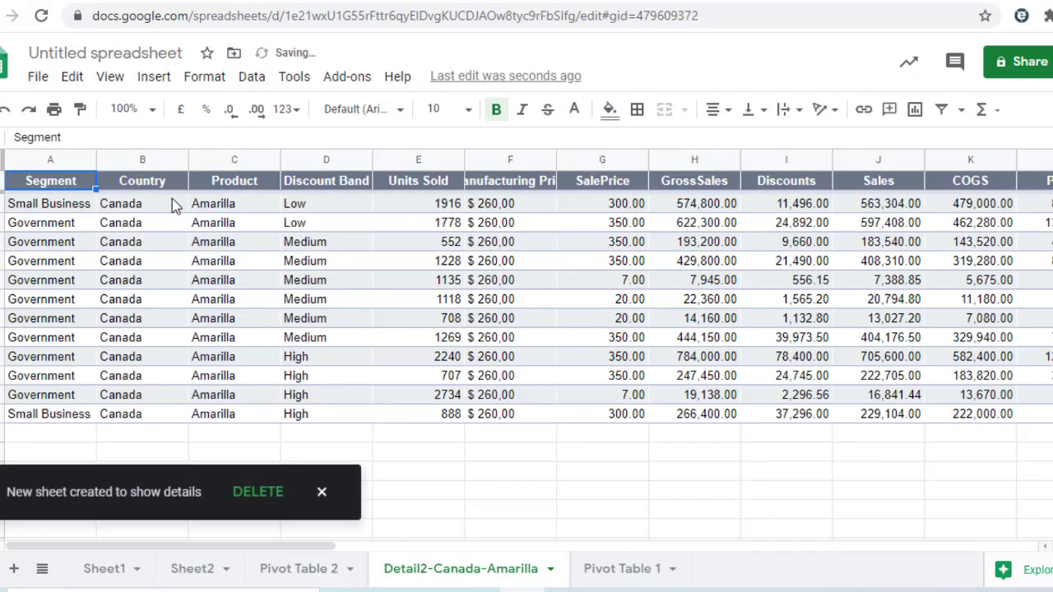